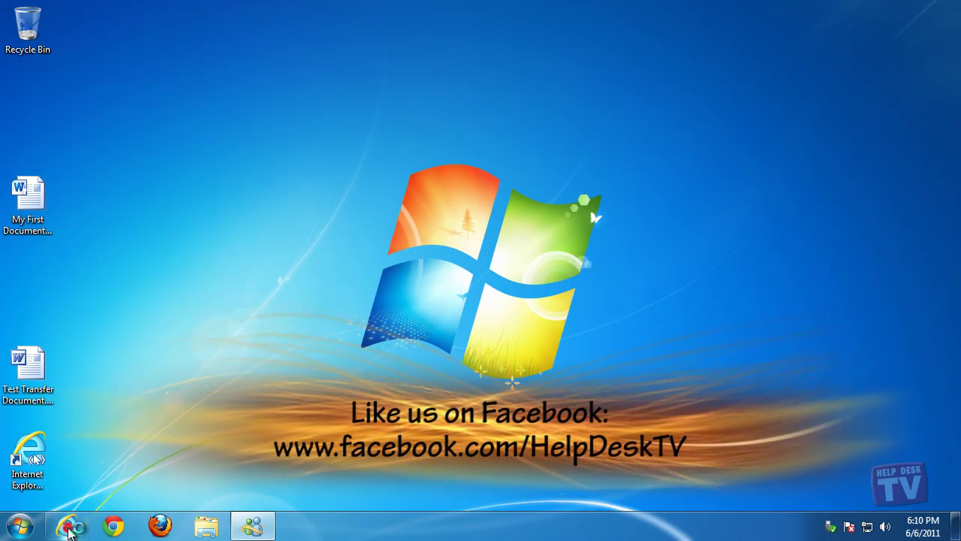
# Launch Internet Explorer and go to ebay.com.
pyautogui.click(69, 528)
pyautogui.click(277, 28)
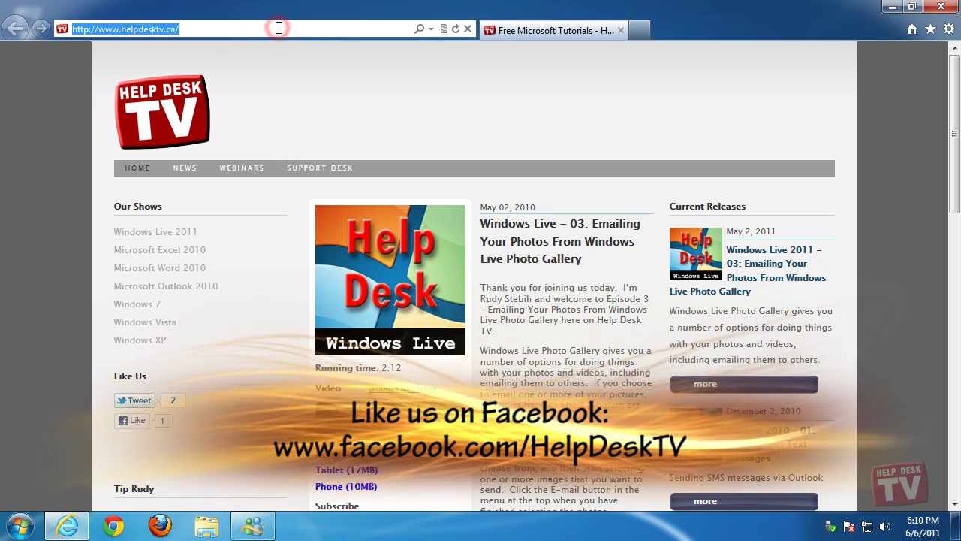
pyautogui.write('ebay.com/')
pyautogui.press('Return')
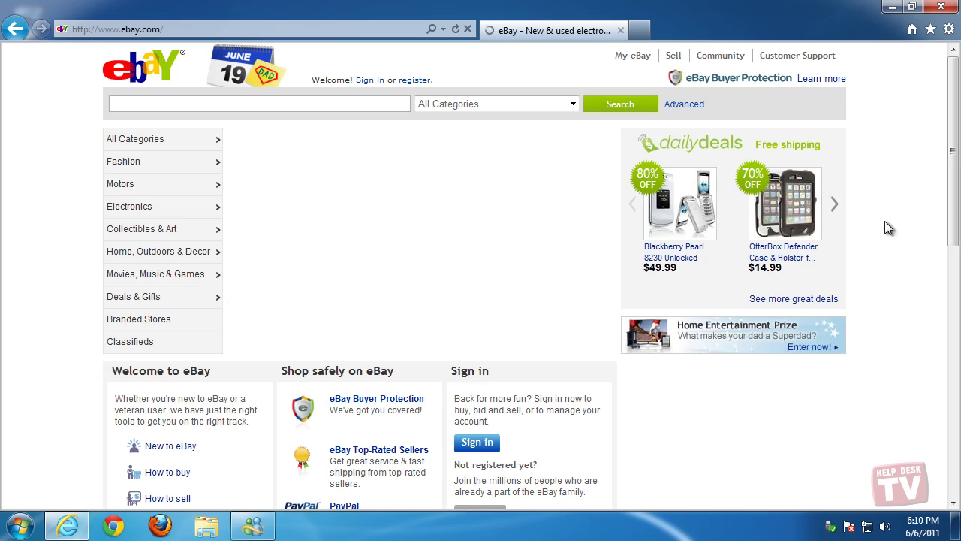
# View the image properties of the eBay "Download the app, go-shopping" advertisement, and close the properties and the browser.
pyautogui.moveTo(956, 175); pyautogui.dragTo(957, 220)
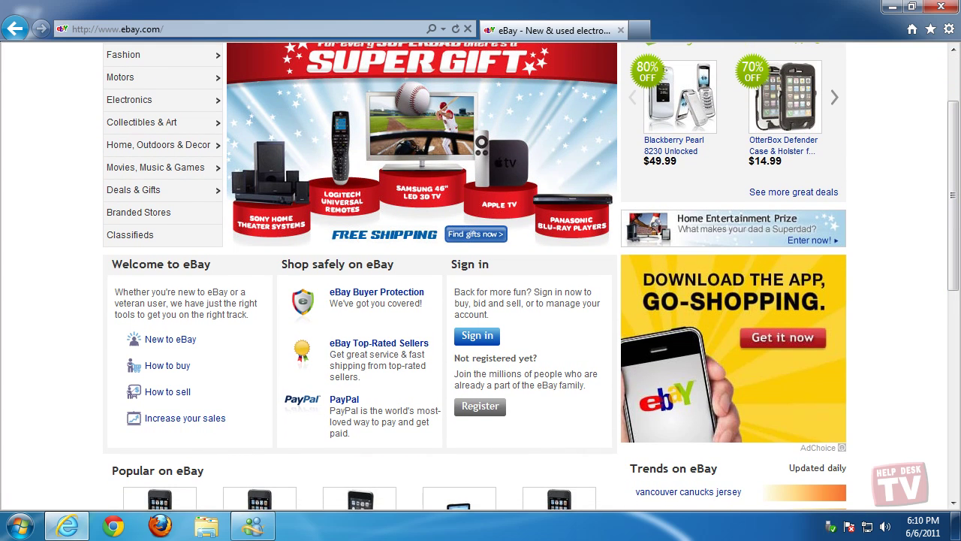
pyautogui.rightClick(776, 392)
pyautogui.click(823, 383)
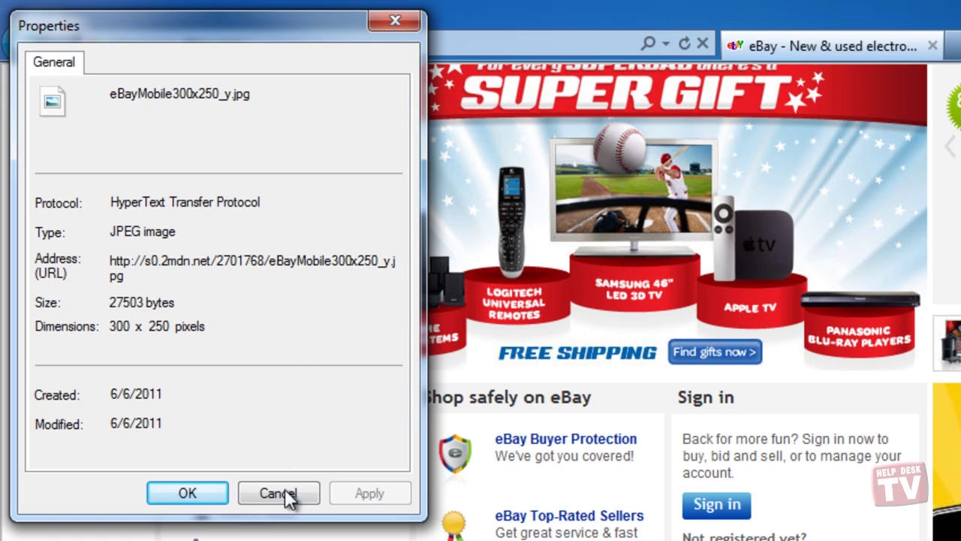
pyautogui.click(197, 494)
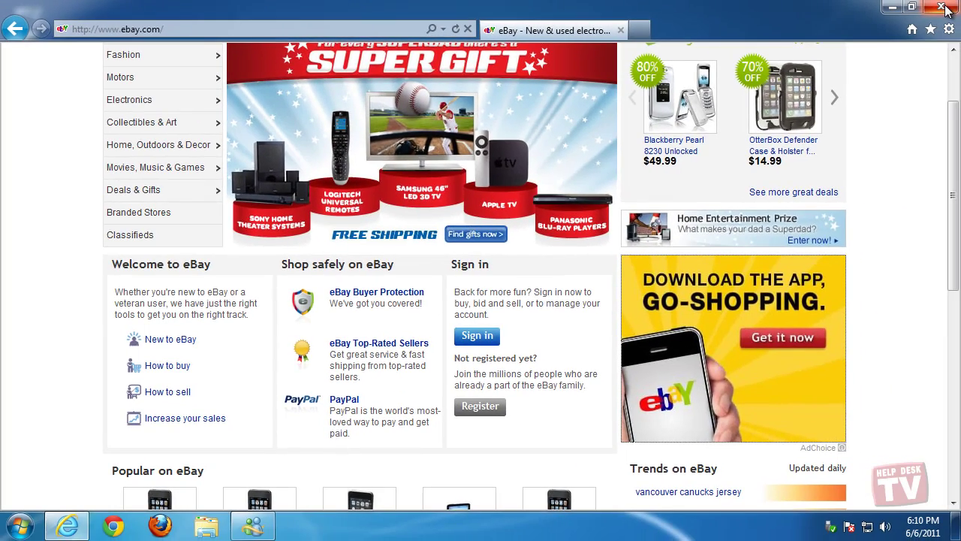
pyautogui.click(943, 6)
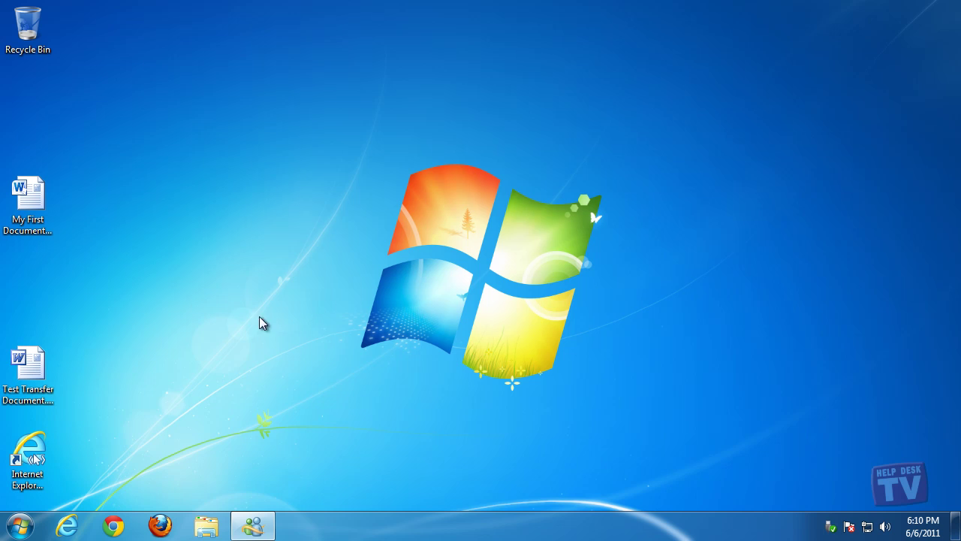
# Relaunch Internet Explorer and open the online gallery of Tracking Protection Lists from the Tracking Protection settings.
pyautogui.click(67, 526)
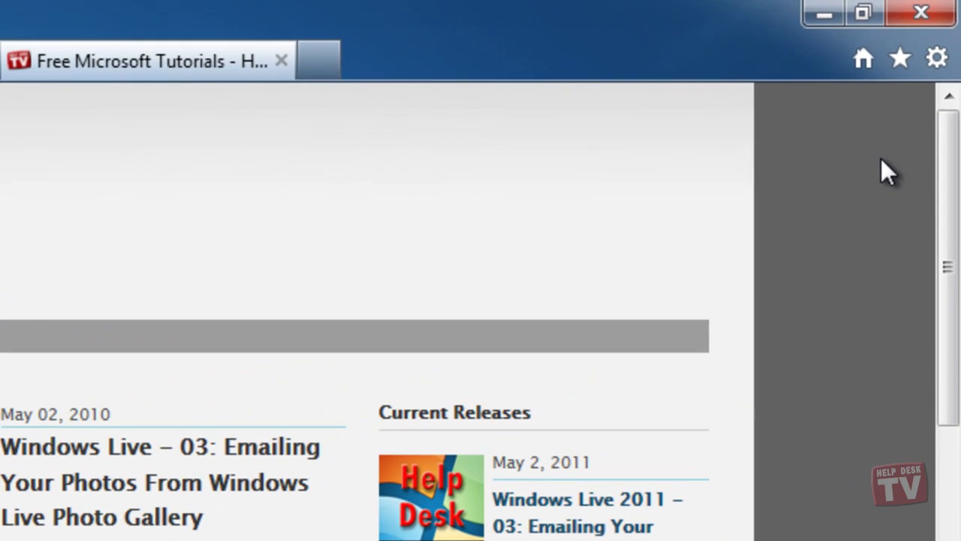
pyautogui.click(937, 60)
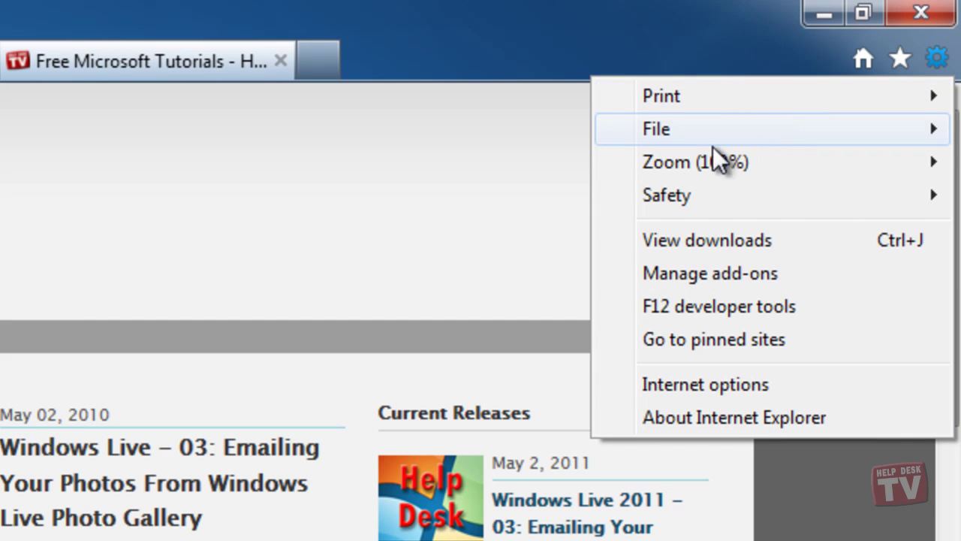
pyautogui.moveTo(698, 198)
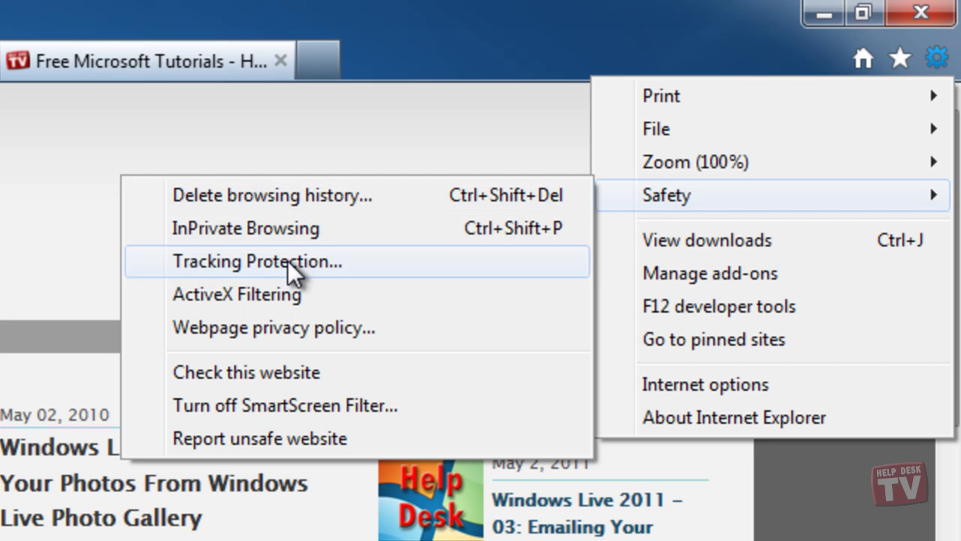
pyautogui.click(329, 260)
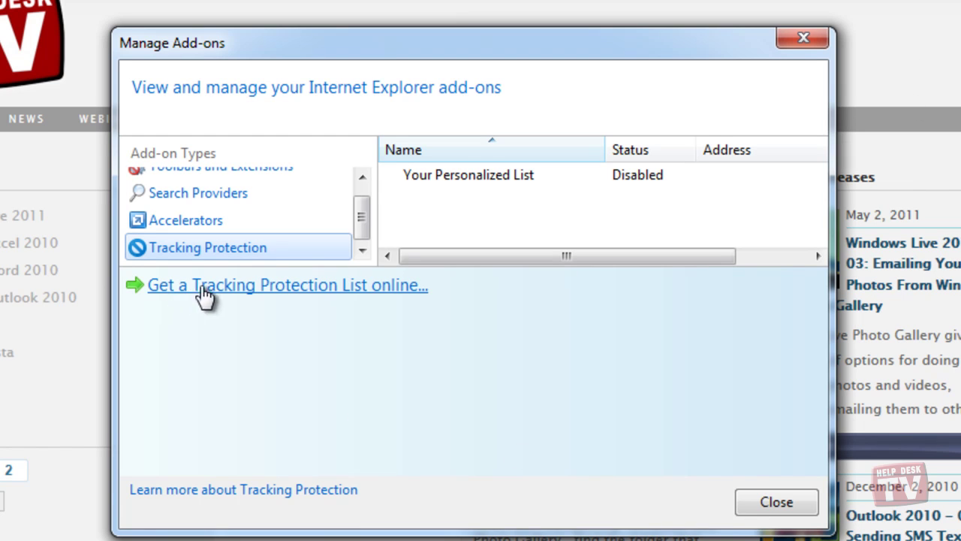
pyautogui.click(281, 286)
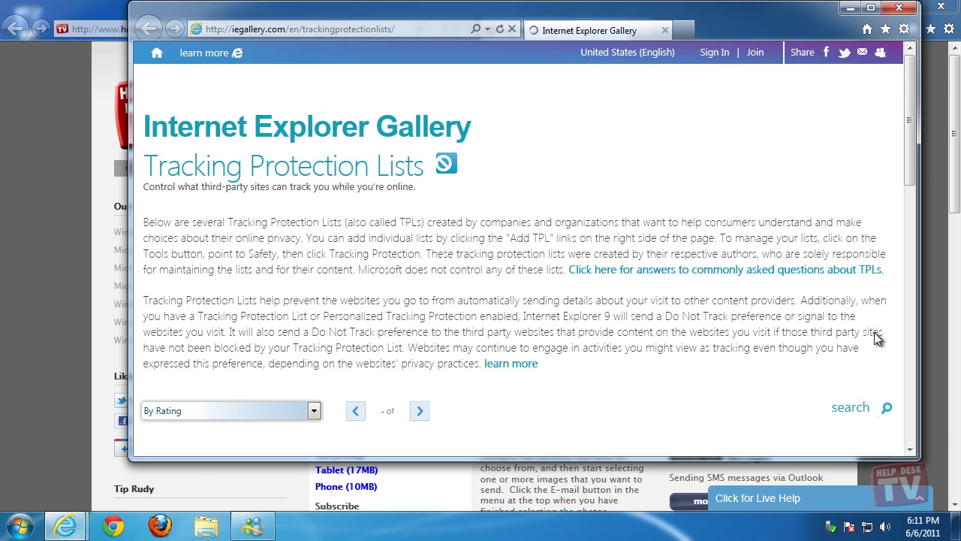
# Look through both pages of available Tracking Protection Lists in the gallery and return to the first page.
pyautogui.moveTo(908, 139); pyautogui.dragTo(905, 209)
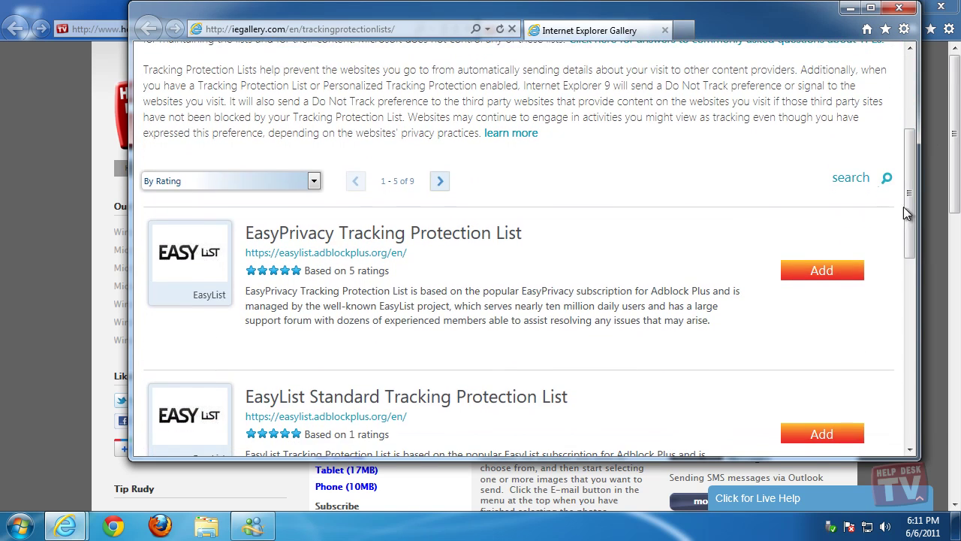
pyautogui.click(439, 182)
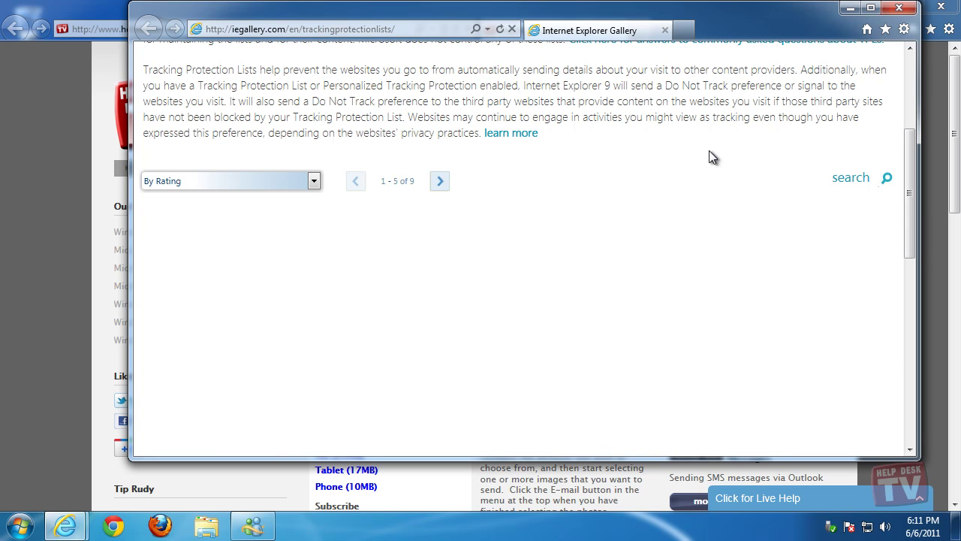
pyautogui.moveTo(911, 169)
pyautogui.mouseDown()
pyautogui.moveTo(913, 351)
pyautogui.moveTo(914, 168)
pyautogui.mouseUp()
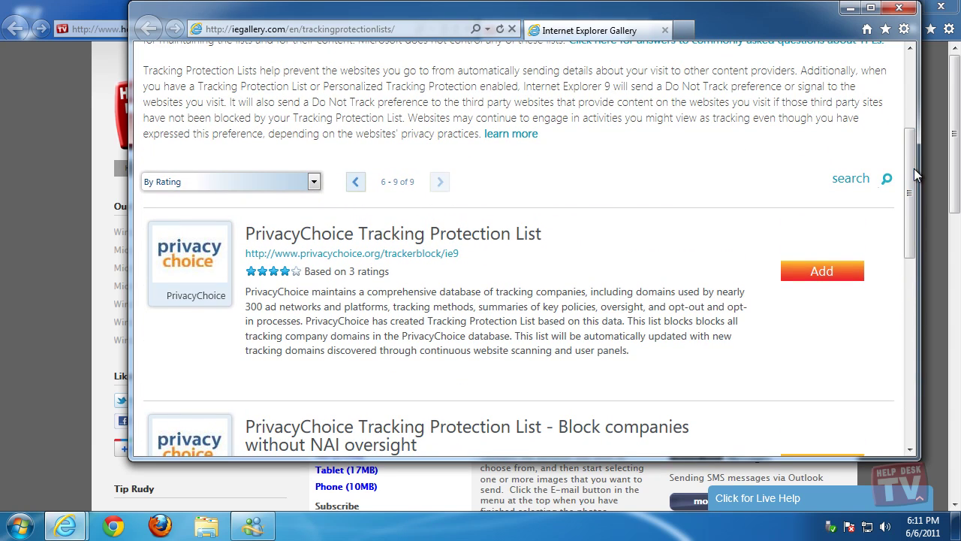
pyautogui.click(353, 183)
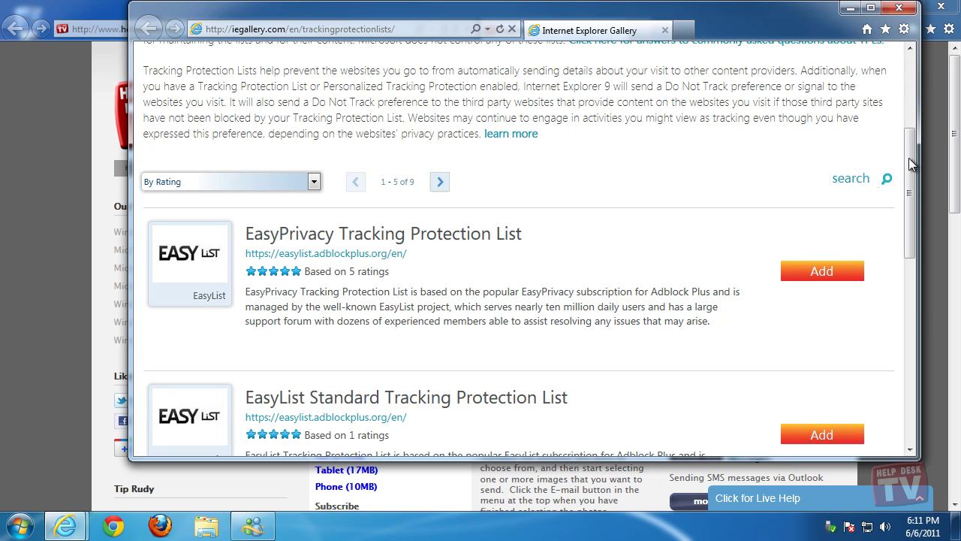
# Add the "Fanboy - Adblock Tracking Protection List" to the browser, and close the gallery window and the add-ons manager.
pyautogui.moveTo(908, 166); pyautogui.dragTo(912, 264)
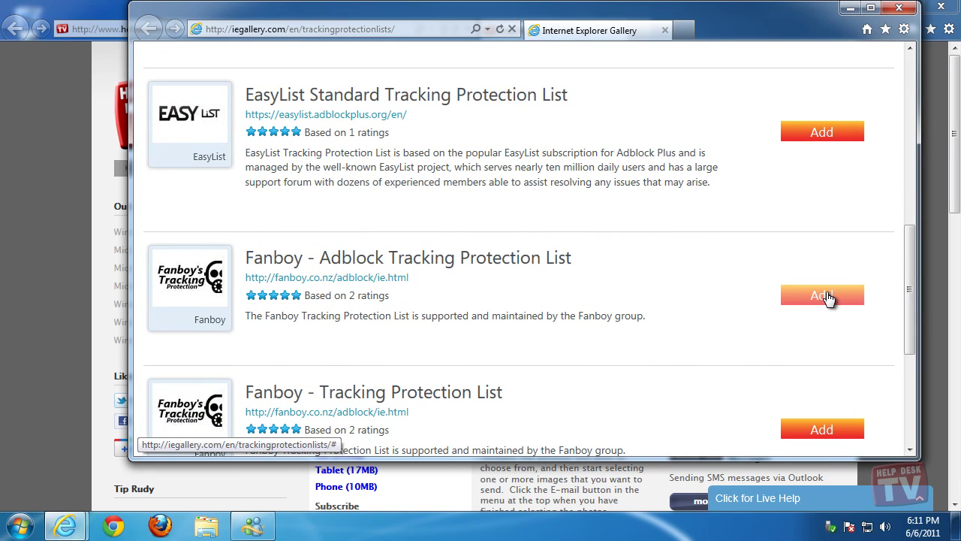
pyautogui.click(826, 297)
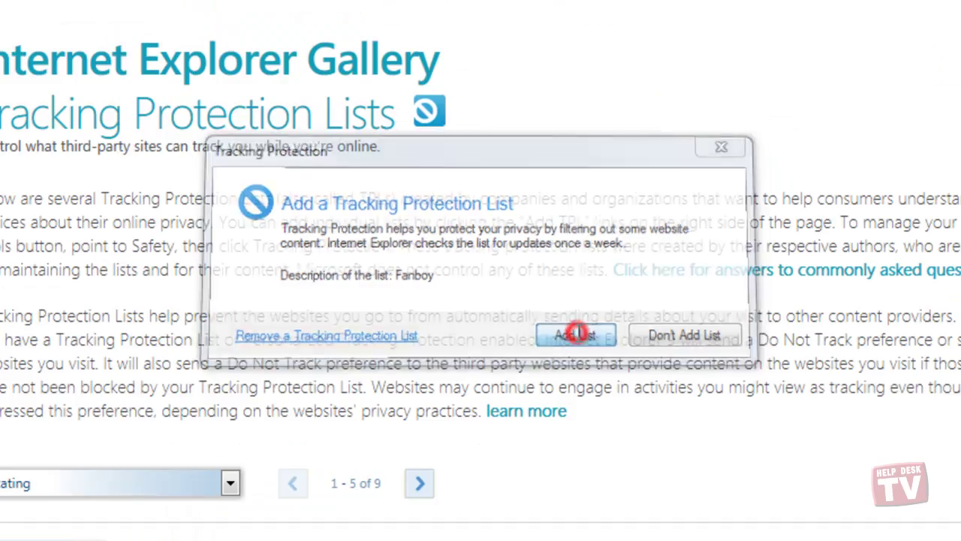
pyautogui.click(577, 336)
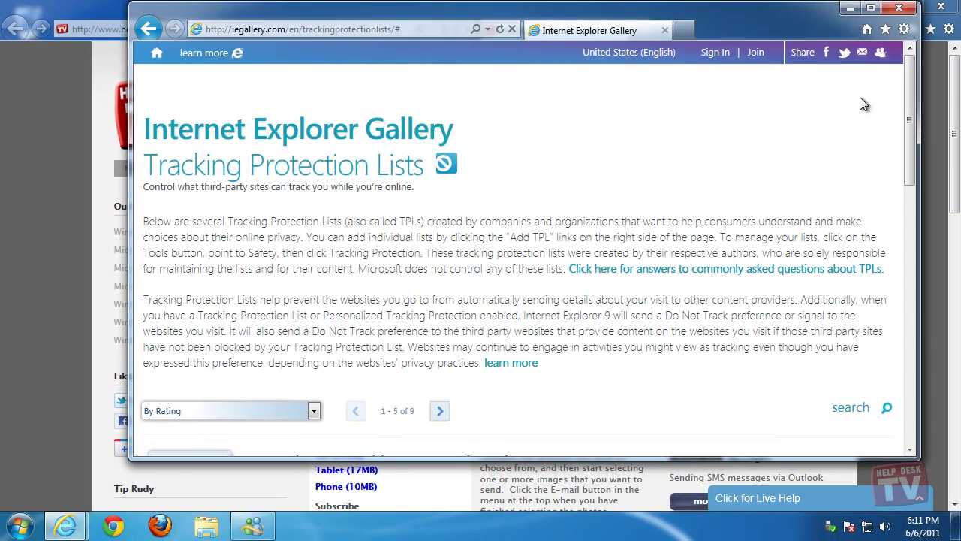
pyautogui.click(899, 7)
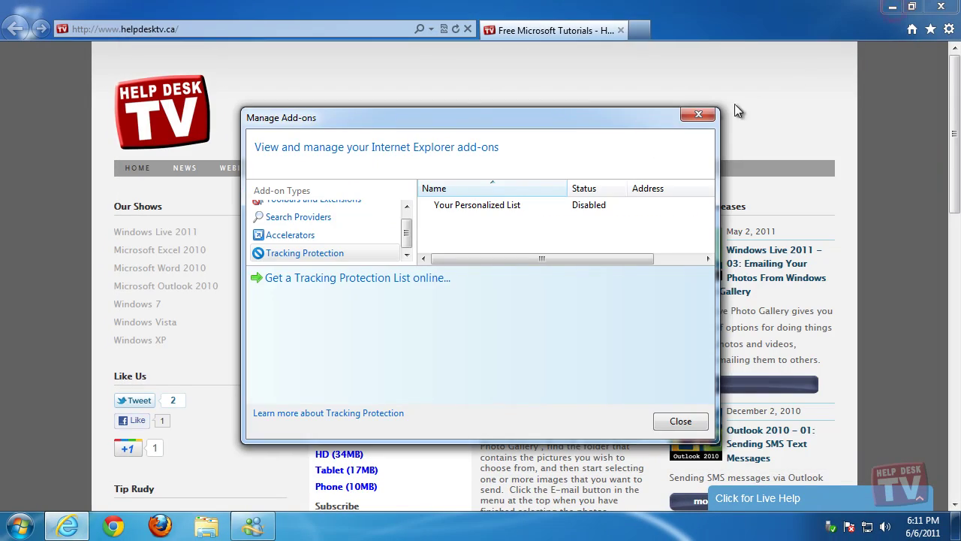
pyautogui.click(706, 114)
# Reopen the Tracking Protection settings and view the details of the Fanboy list and Your Personalized List.
pyautogui.click(949, 28)
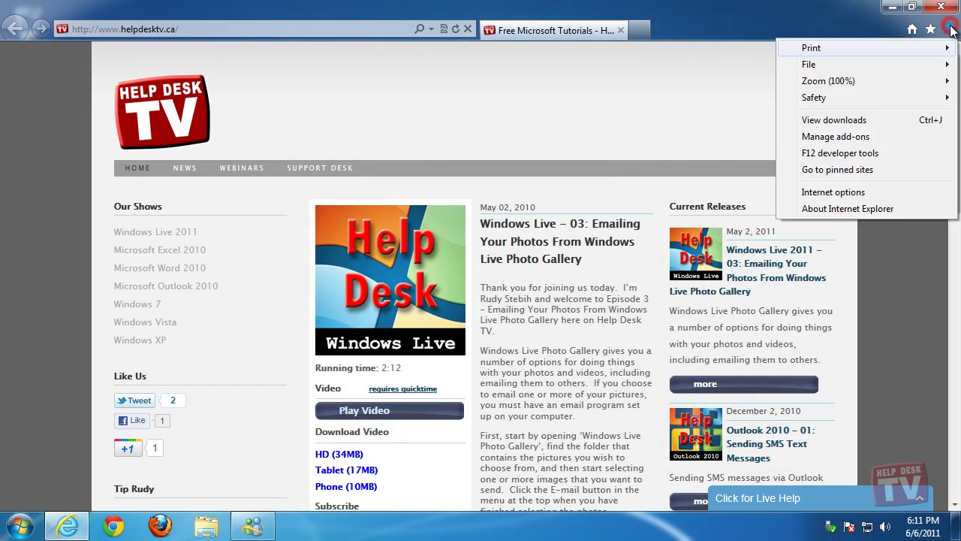
pyautogui.moveTo(853, 97)
pyautogui.click(676, 126)
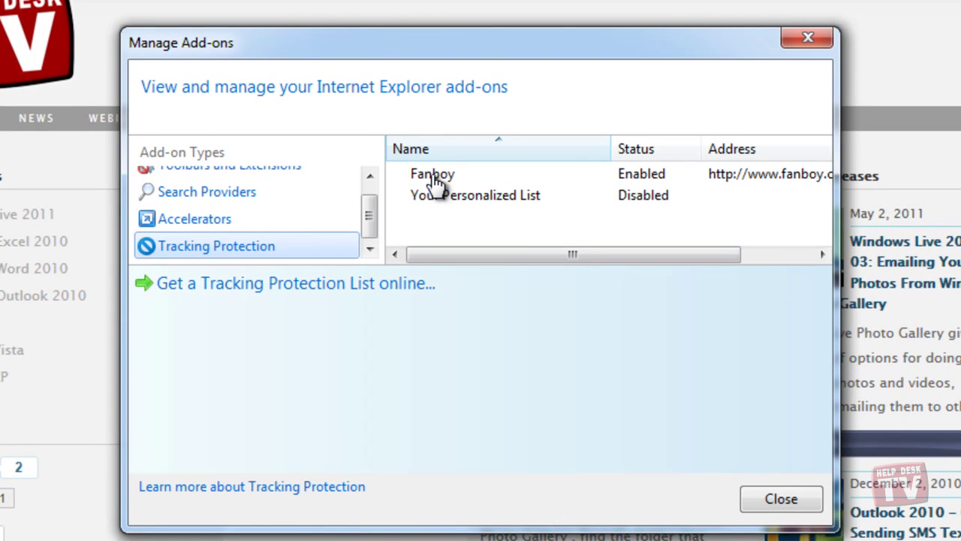
pyautogui.click(438, 177)
pyautogui.moveTo(549, 254); pyautogui.dragTo(466, 248)
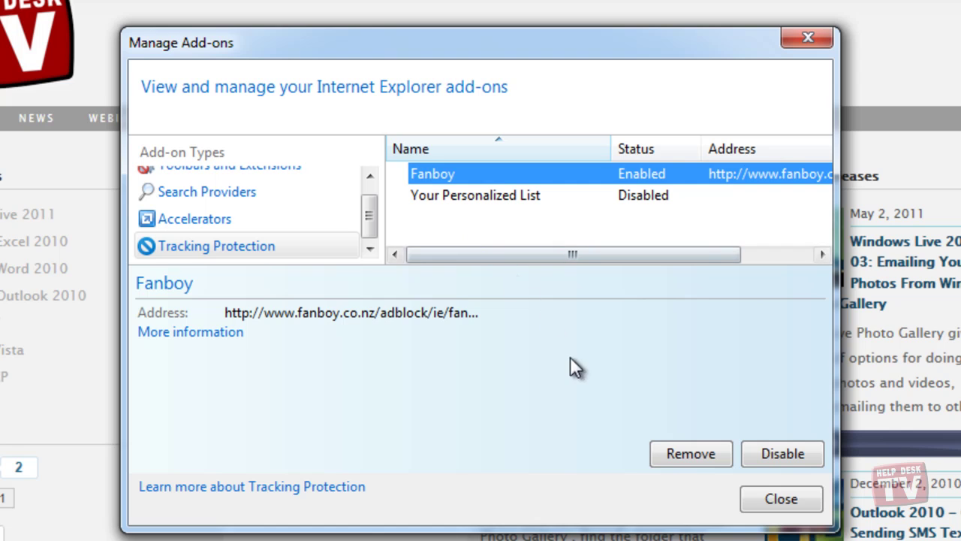
pyautogui.click(449, 194)
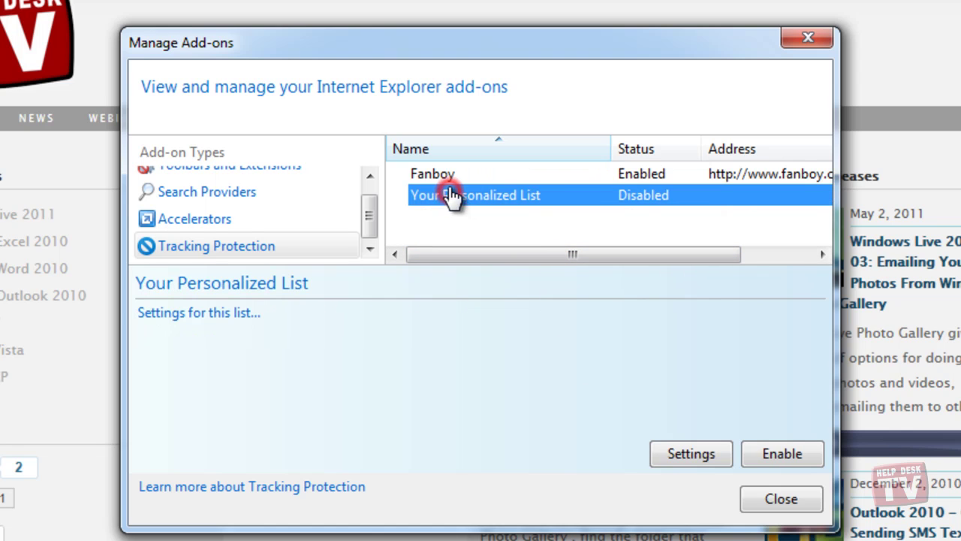
# Display the full information and filter file contents of the Fanboy tracking protection list.
pyautogui.click(444, 174)
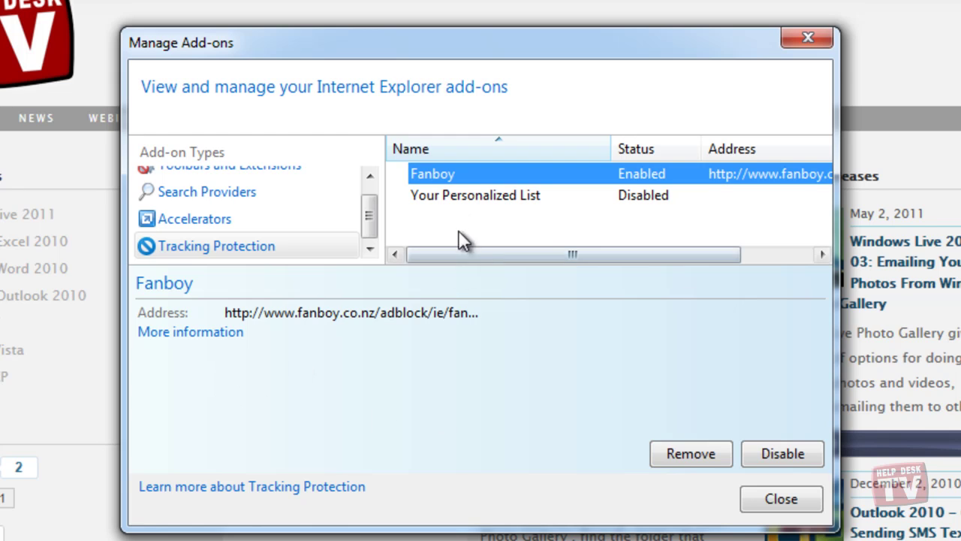
pyautogui.rightClick(443, 173)
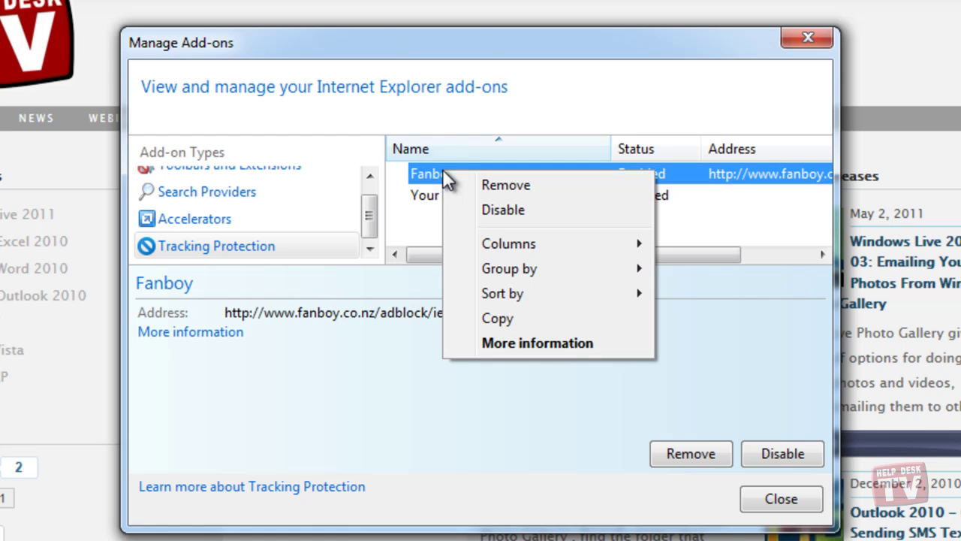
pyautogui.click(517, 343)
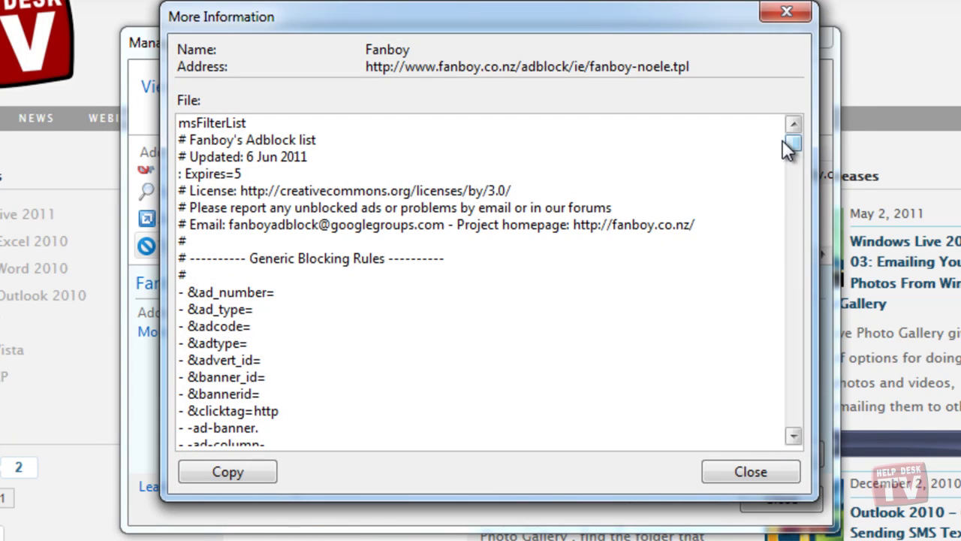